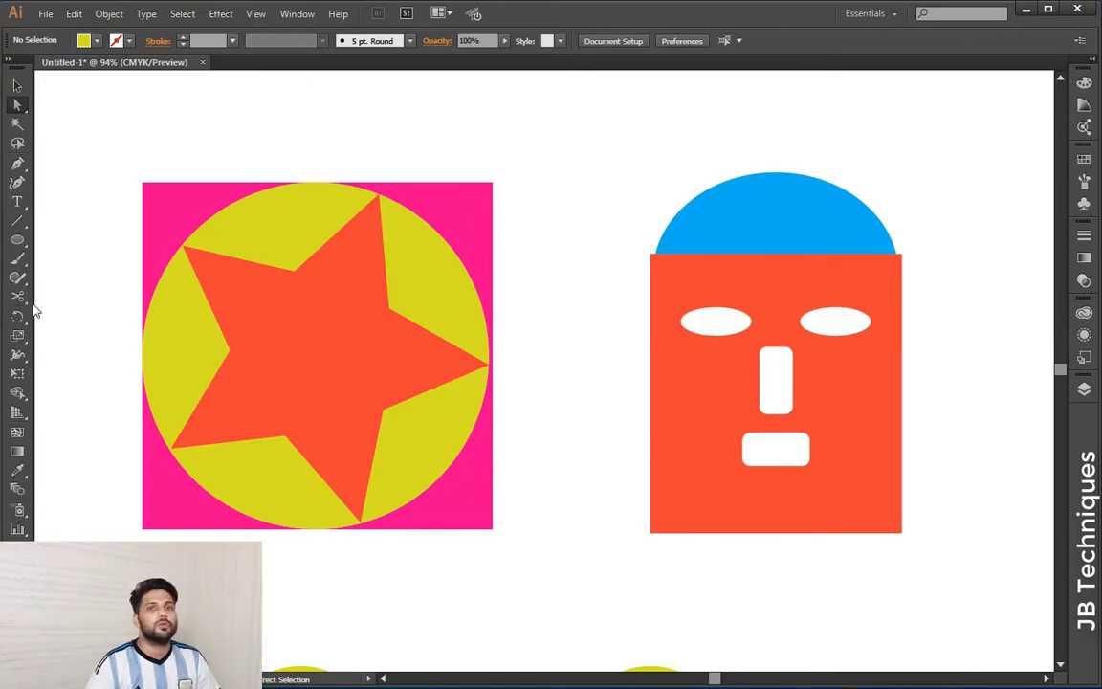
- Erase a diagonal strip through the star, yellow circle and pink square
drag(21, 304, 81, 301)
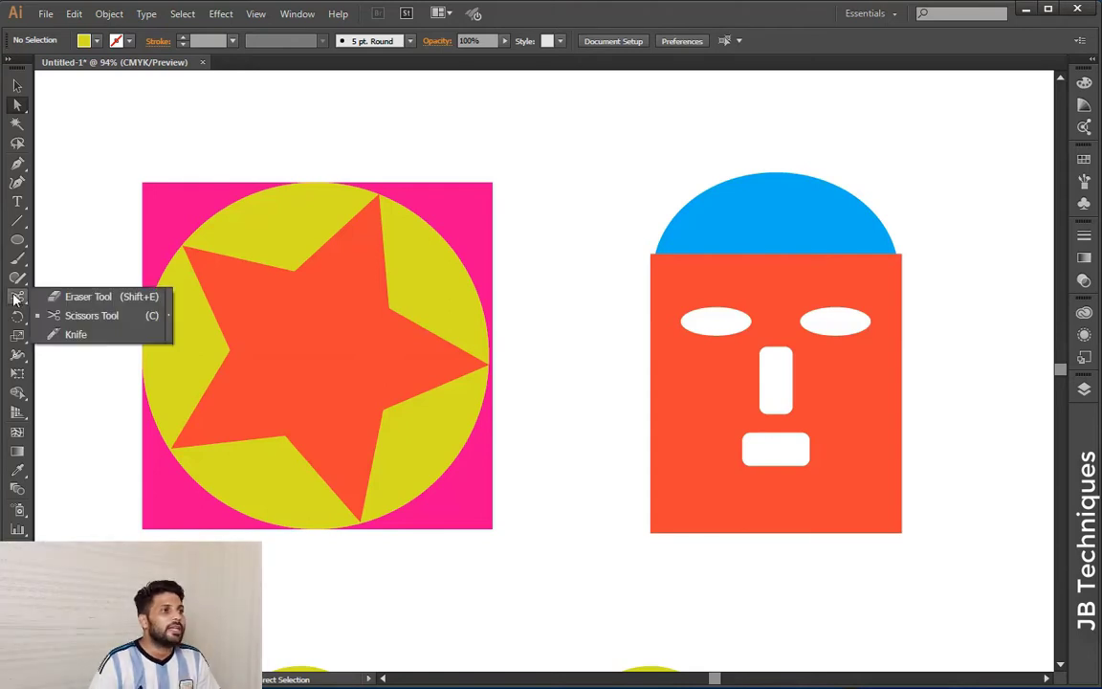
click(82, 301)
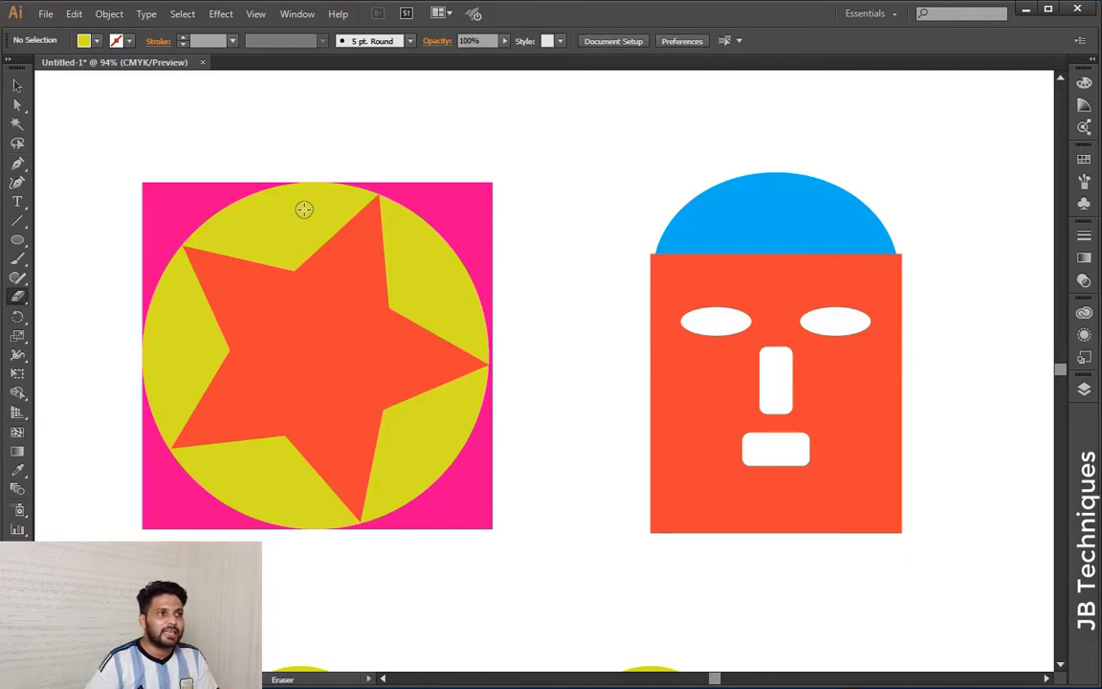
drag(369, 158, 272, 564)
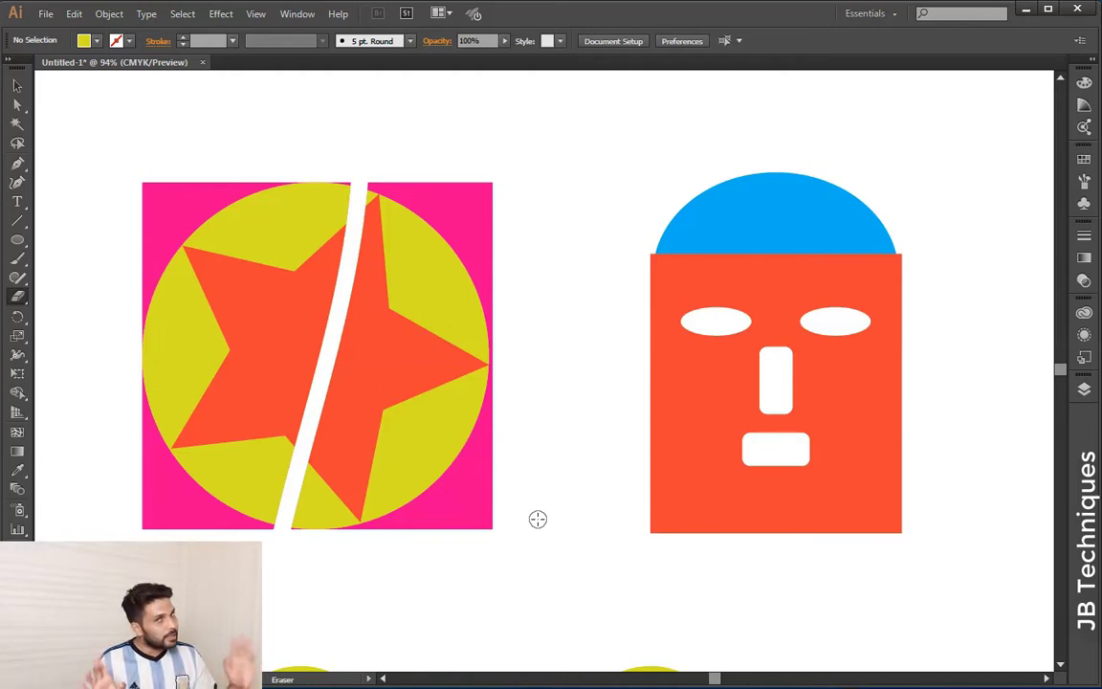
- Undo the diagonal cut, select the orange star and scribble it out with the Eraser
key(ctrl)
key(ctrl+z)
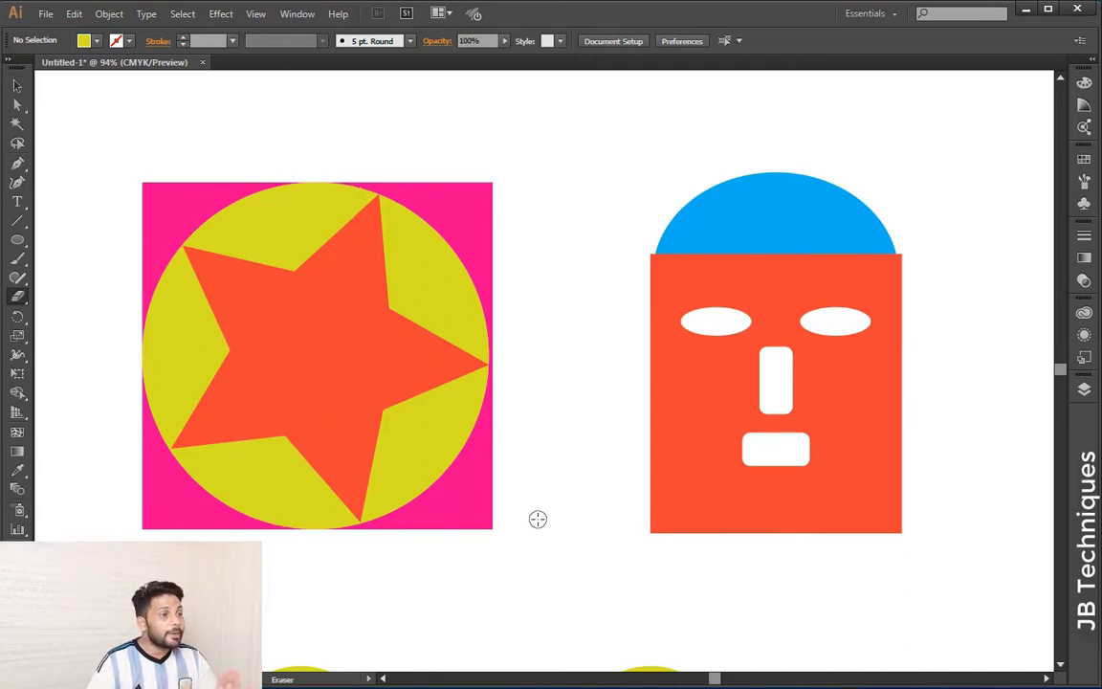
click(18, 88)
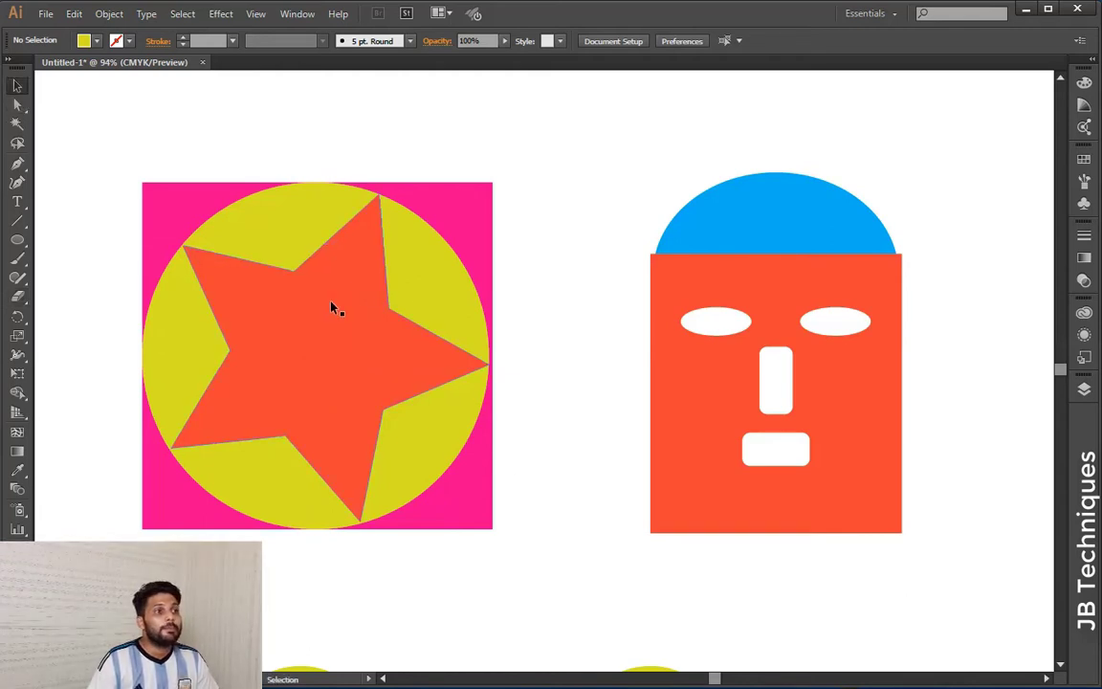
click(359, 300)
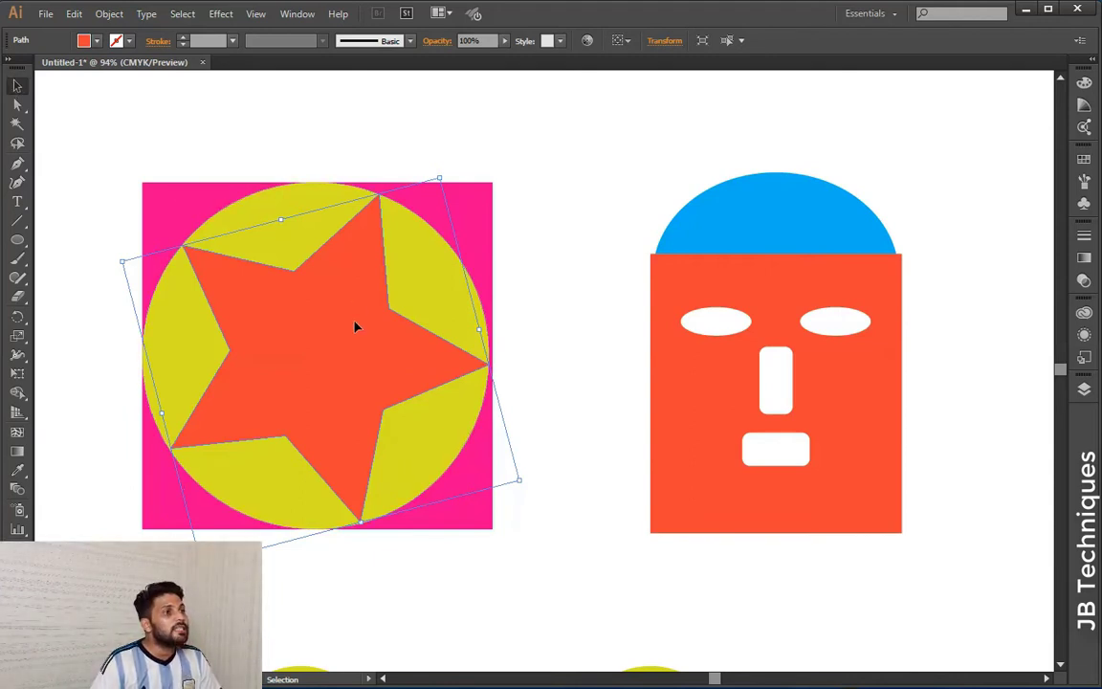
key(ctrl+shift+a)
click(333, 303)
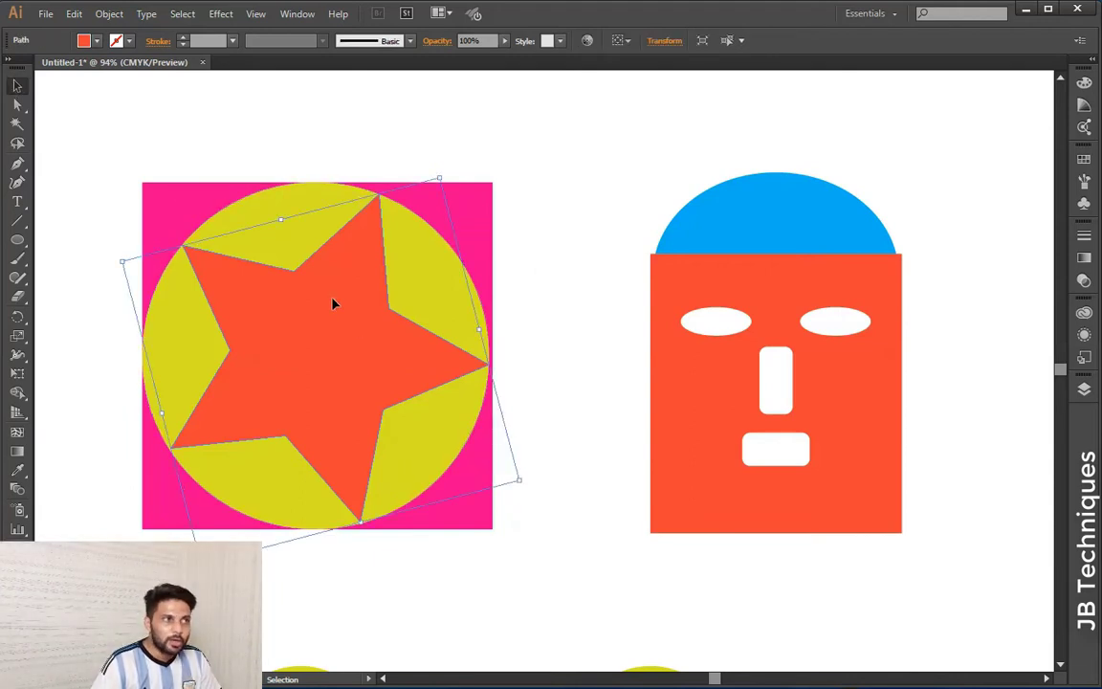
click(19, 297)
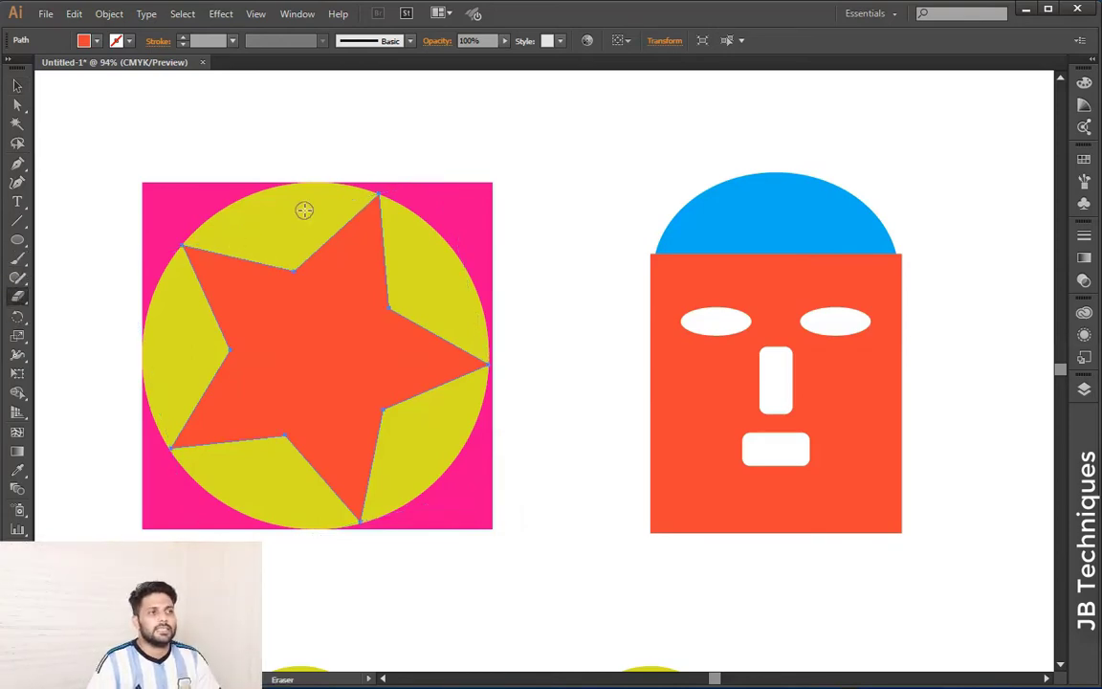
mouse_move(305, 210)
mouse_down()
mouse_move(351, 304)
mouse_move(364, 278)
mouse_up()
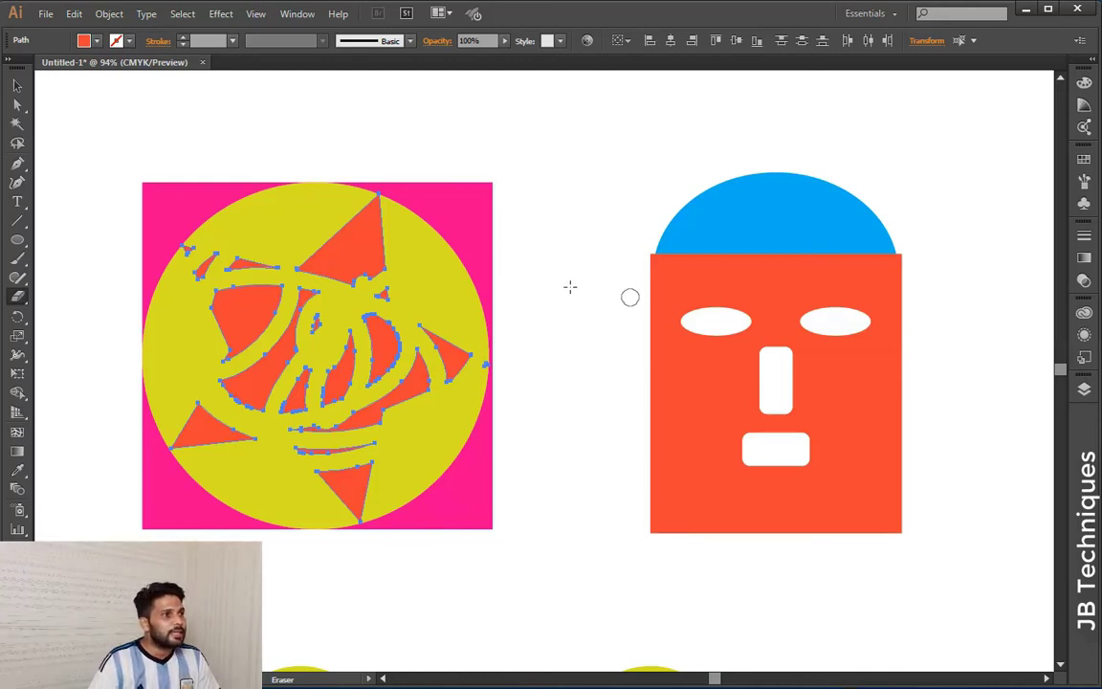
- Select the blue-domed face group and open it in Isolation Mode
click(17, 86)
click(713, 196)
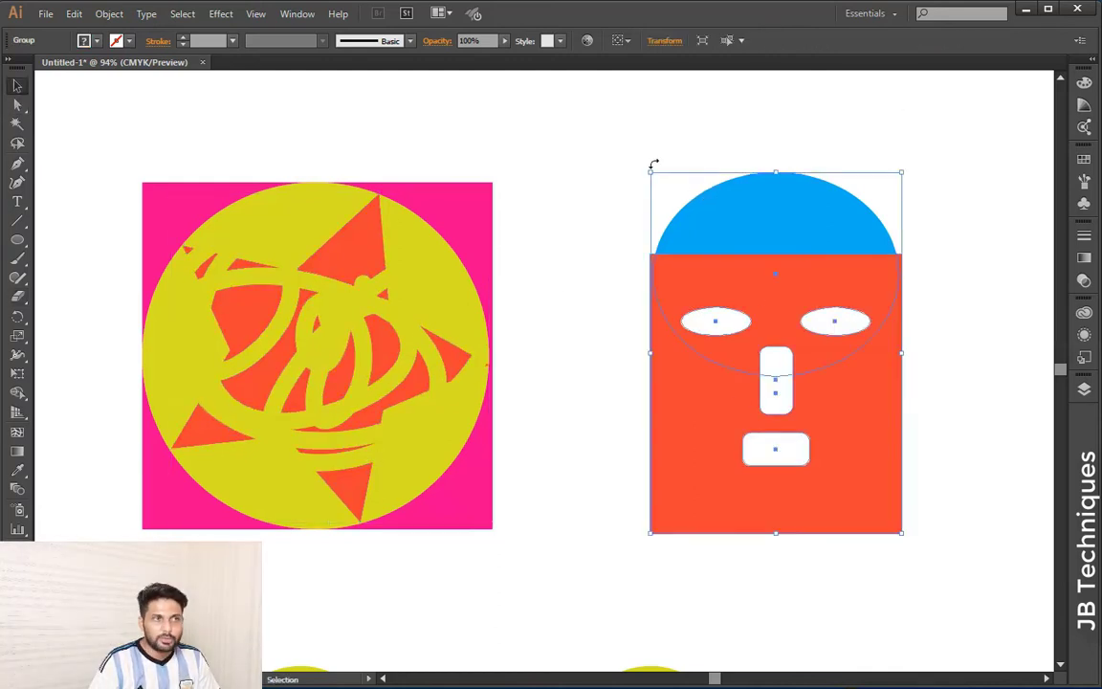
drag(626, 156, 849, 490)
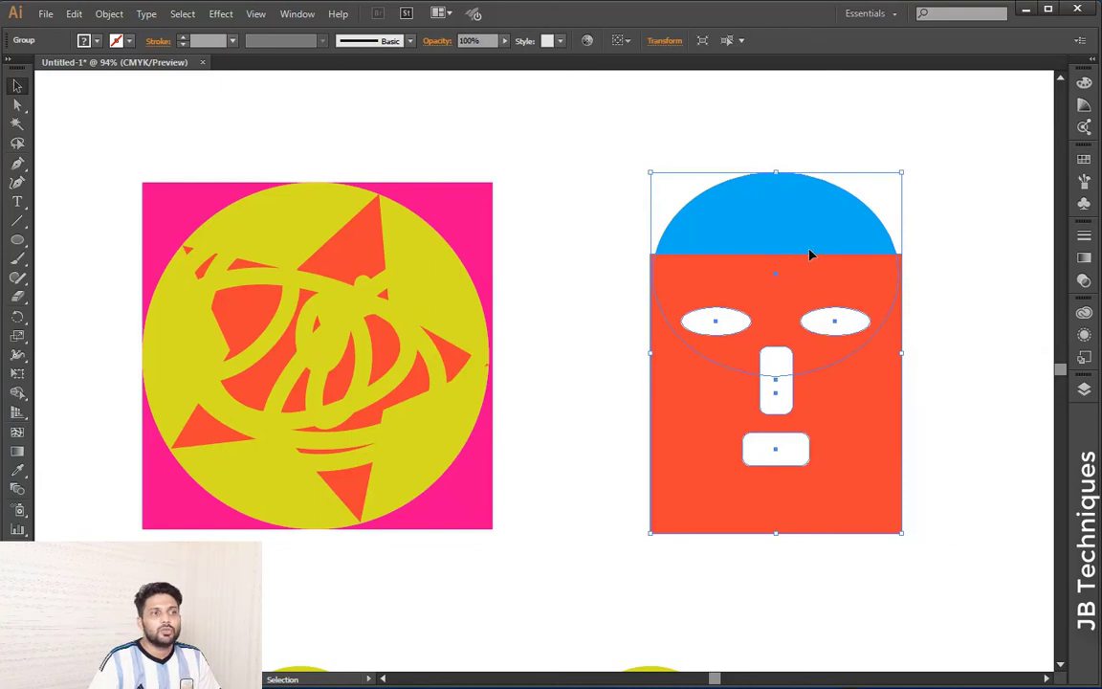
key(ctrl+shift+a)
click(861, 325)
click(917, 438)
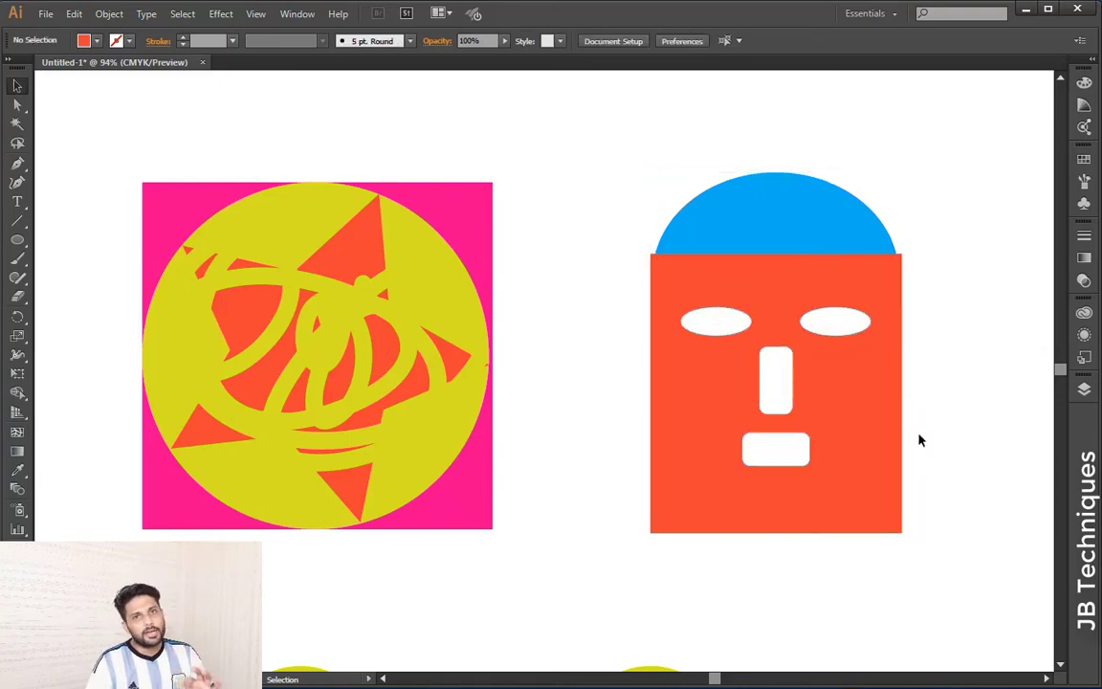
click(824, 287)
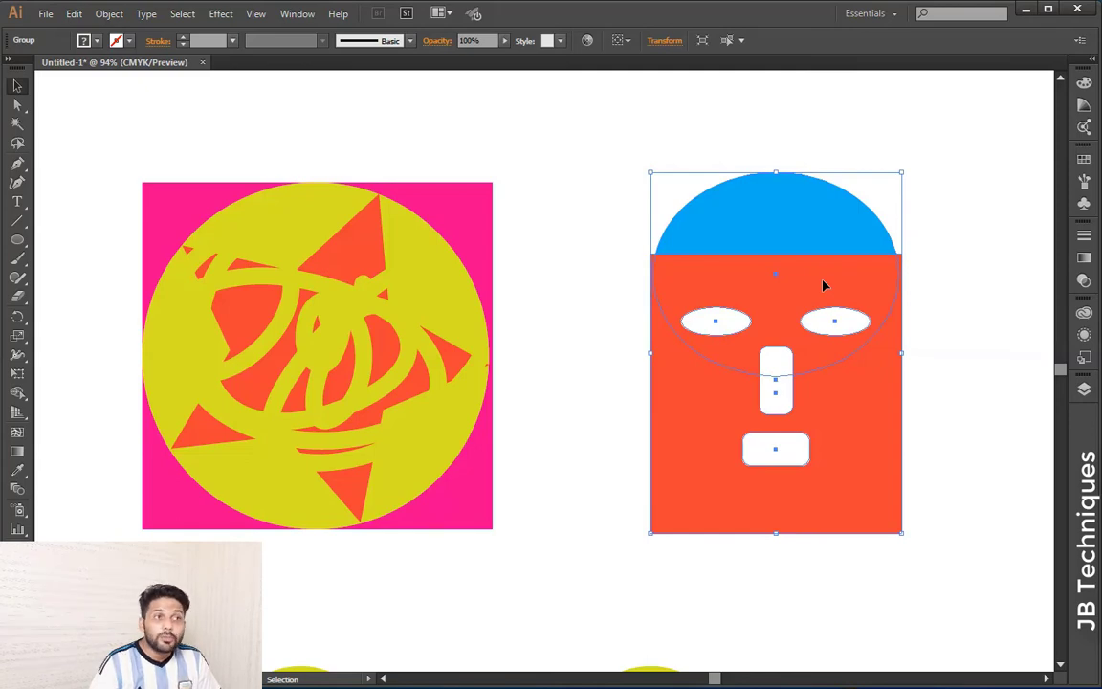
double_click(824, 285)
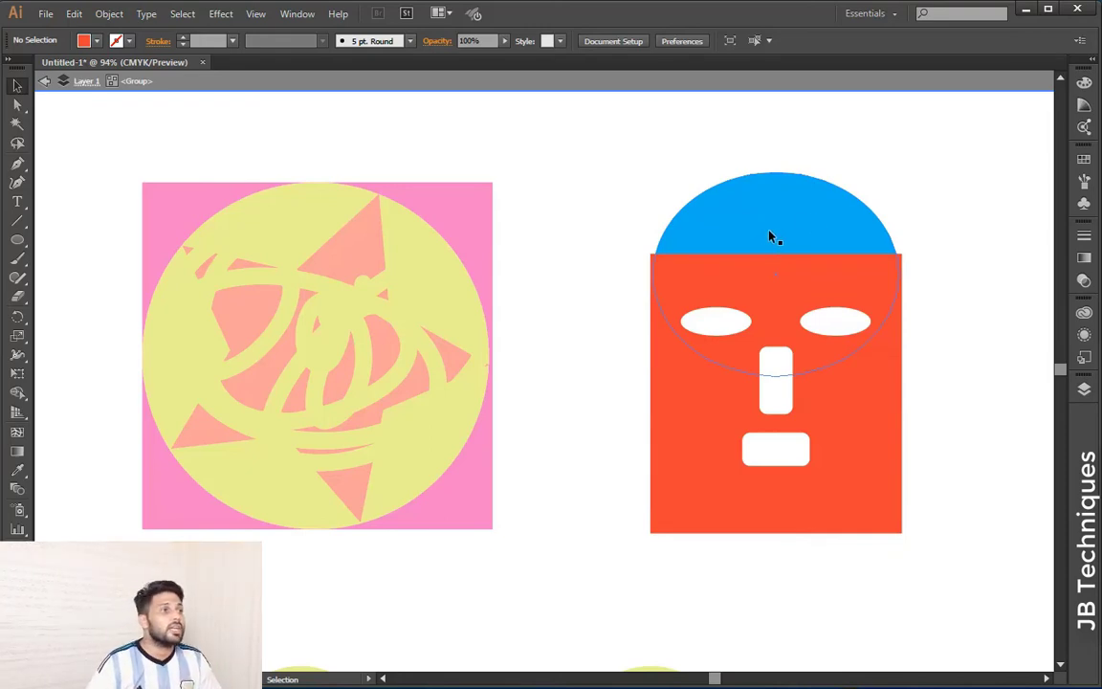
- Erase two uneven strips off the blue hair's top, then exit isolation mode
click(869, 239)
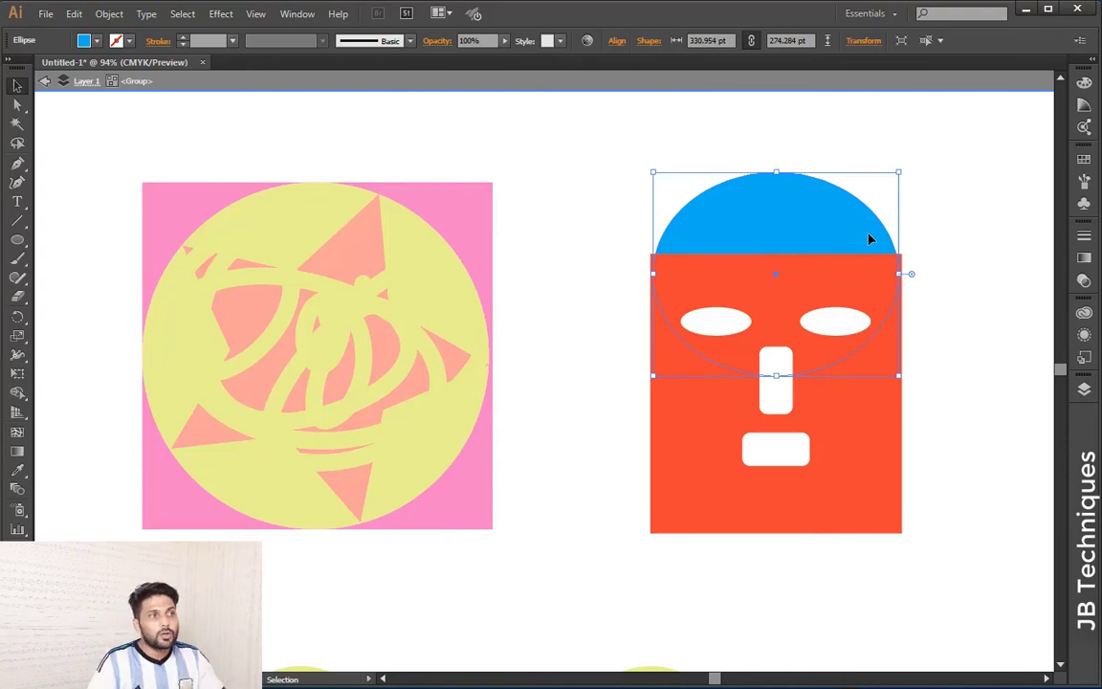
click(18, 298)
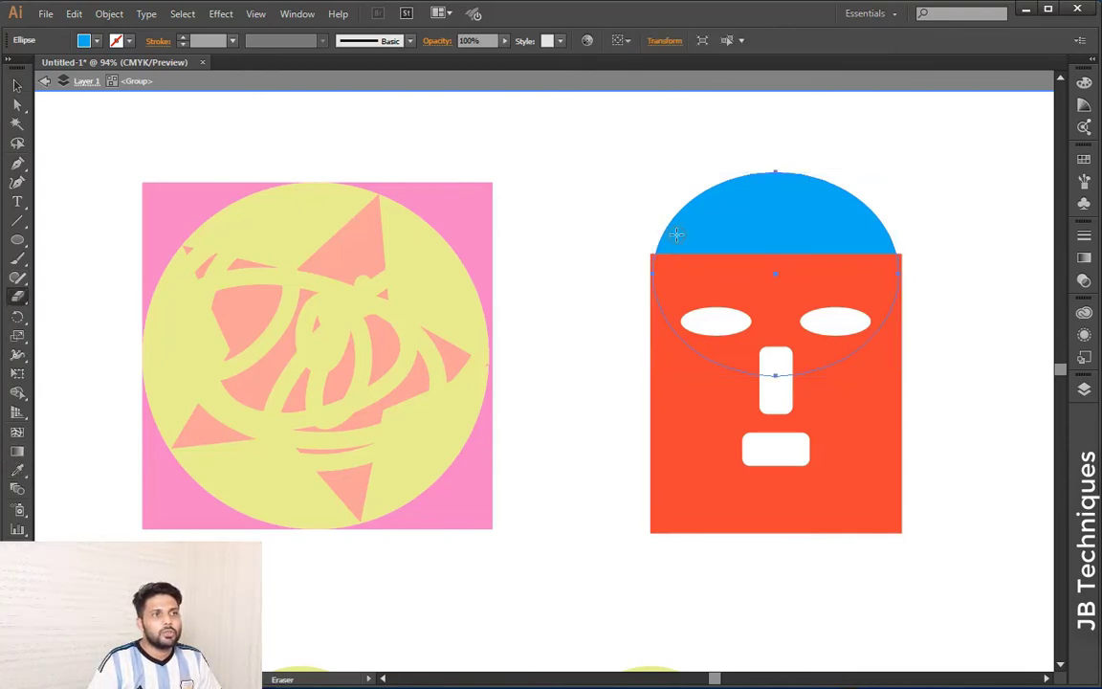
mouse_move(667, 212)
mouse_down()
mouse_move(750, 179)
mouse_move(837, 172)
mouse_move(897, 227)
mouse_up()
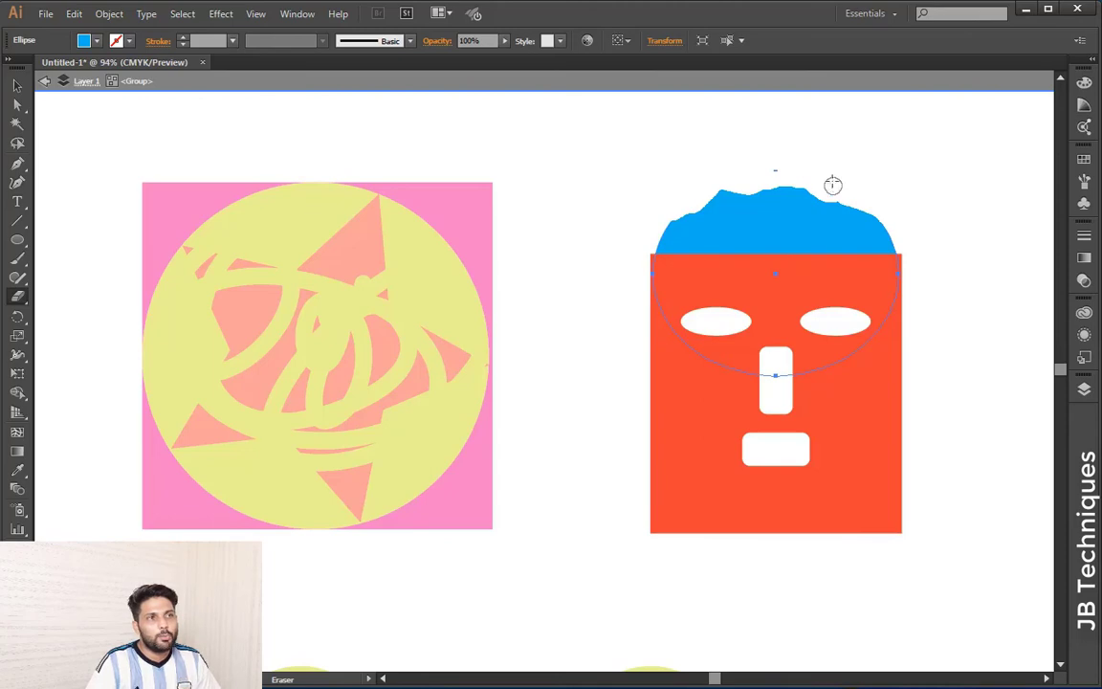
mouse_move(733, 180)
mouse_down()
mouse_move(703, 187)
mouse_move(800, 160)
mouse_move(958, 205)
mouse_up()
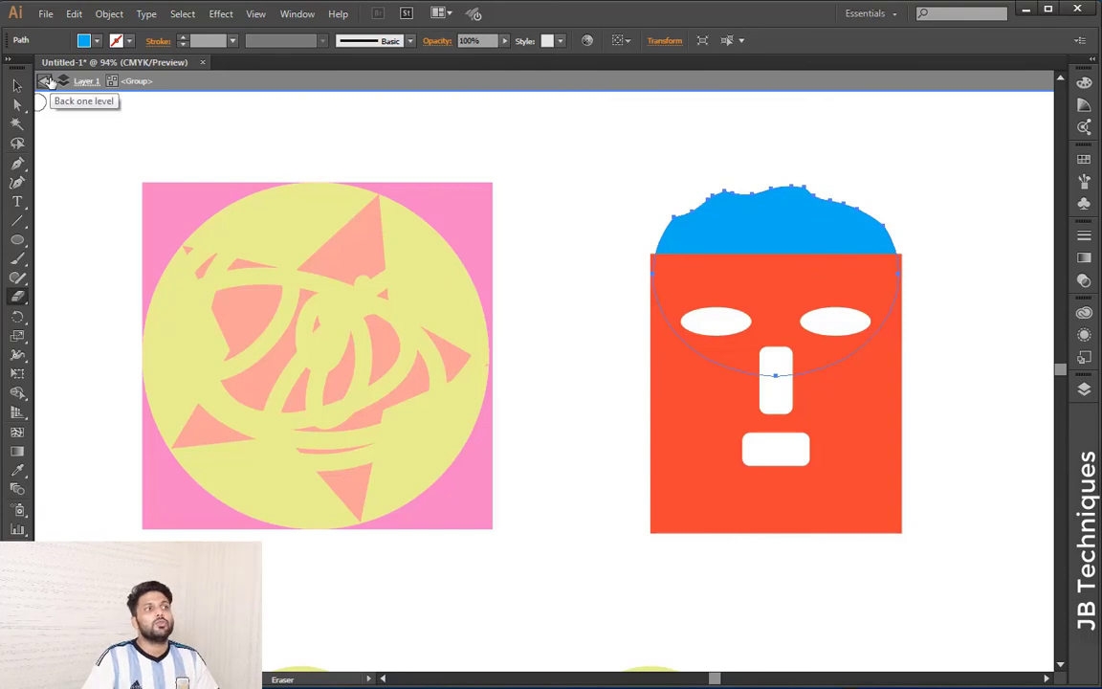
click(48, 81)
click(46, 82)
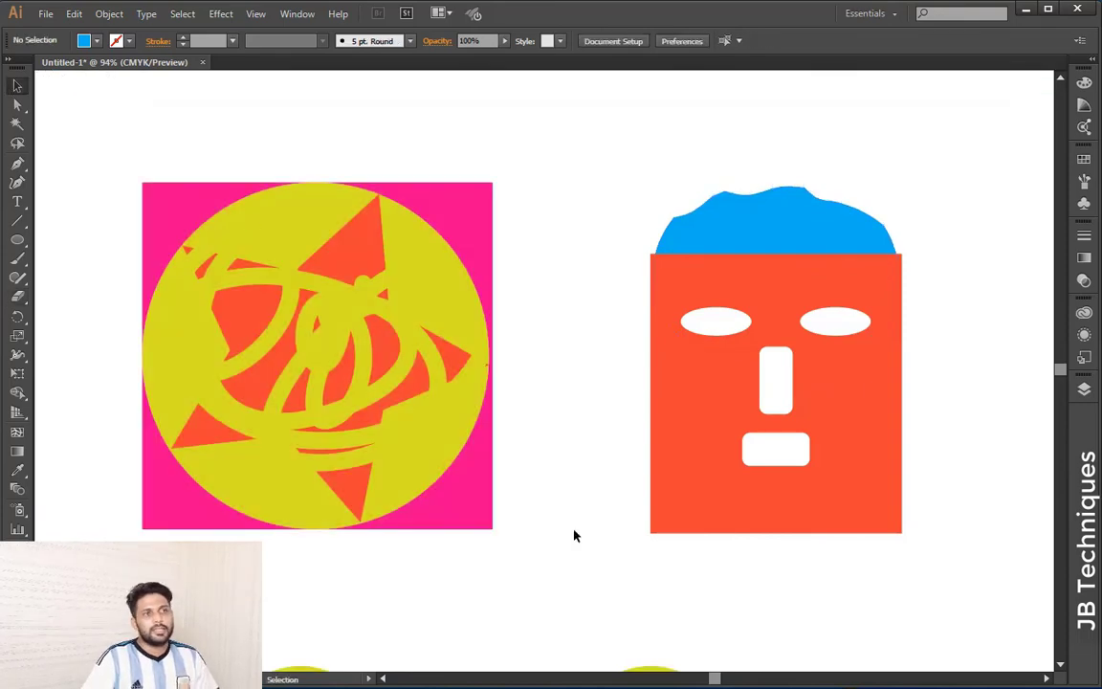